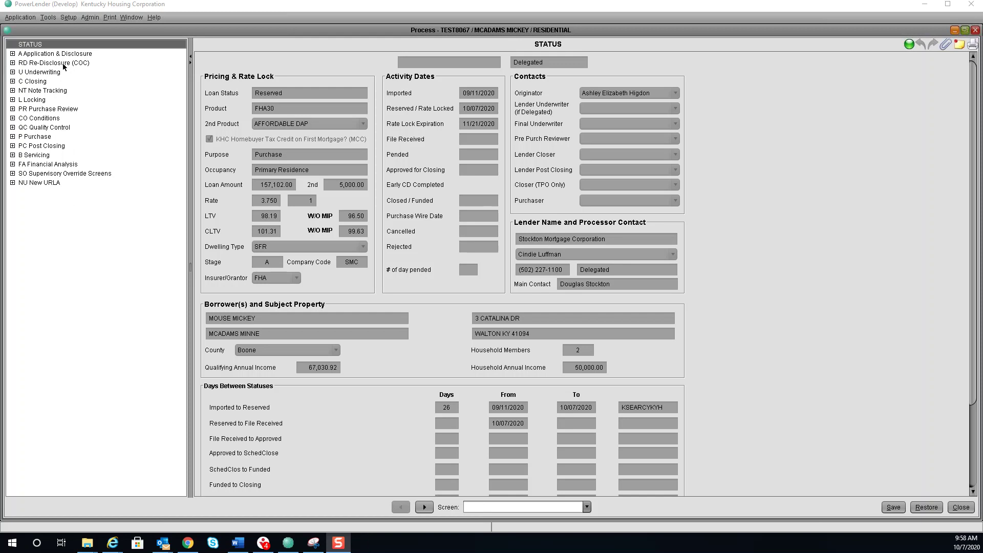
Expand the RD Re-Disclosure (COC) group in the loan tree to show its sub-screens
click(12, 63)
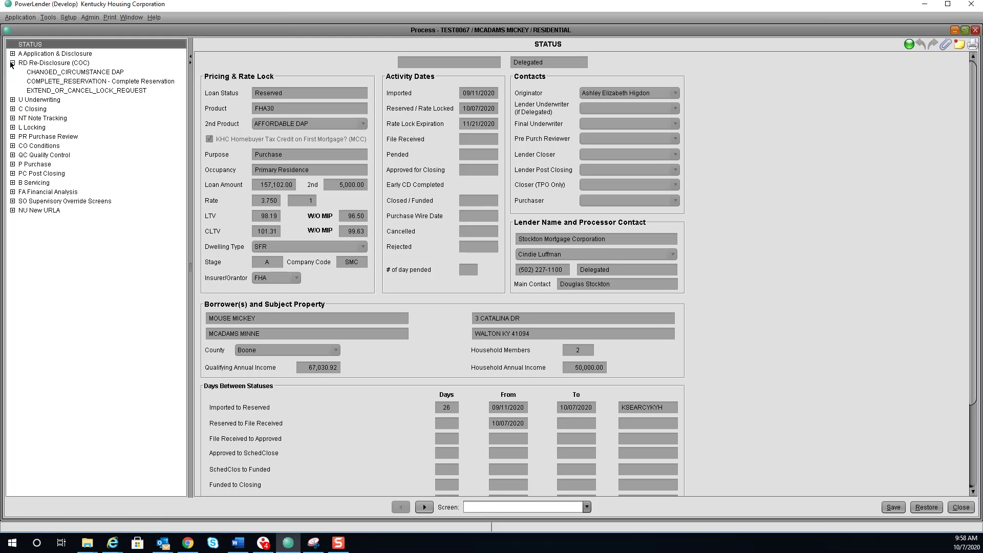
Choose a 07-day first lock extension (expiring 11/28/2020) and accept the extension fee agreement
click(34, 91)
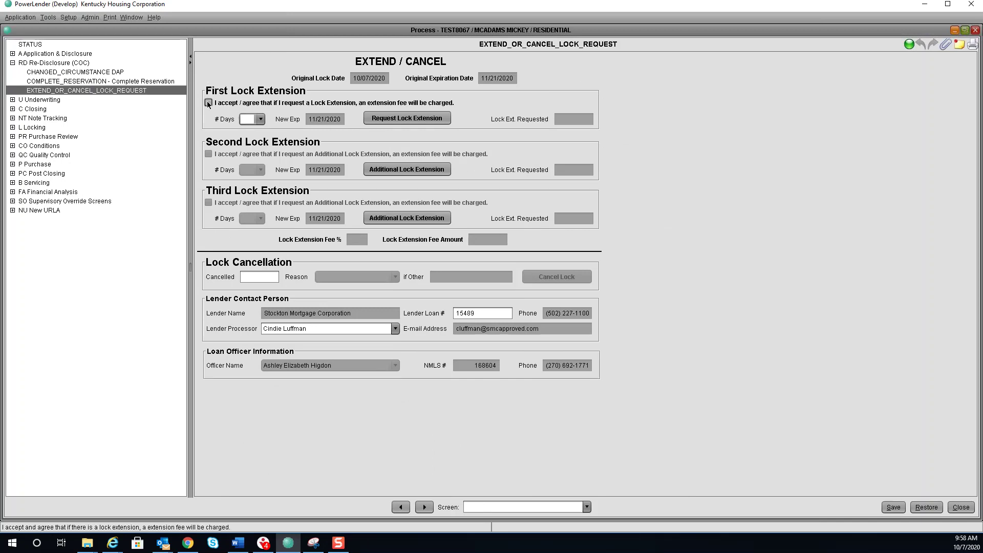
click(260, 119)
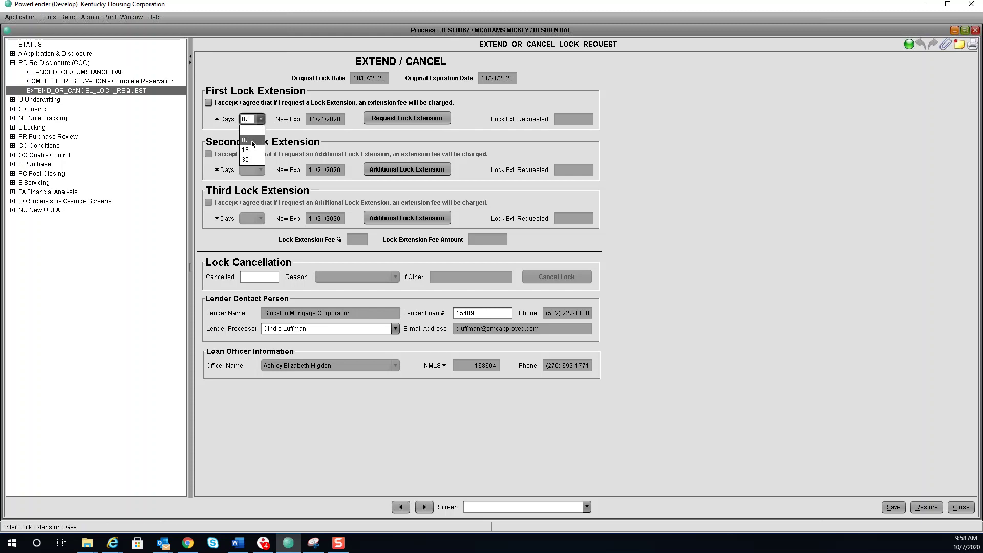
click(252, 141)
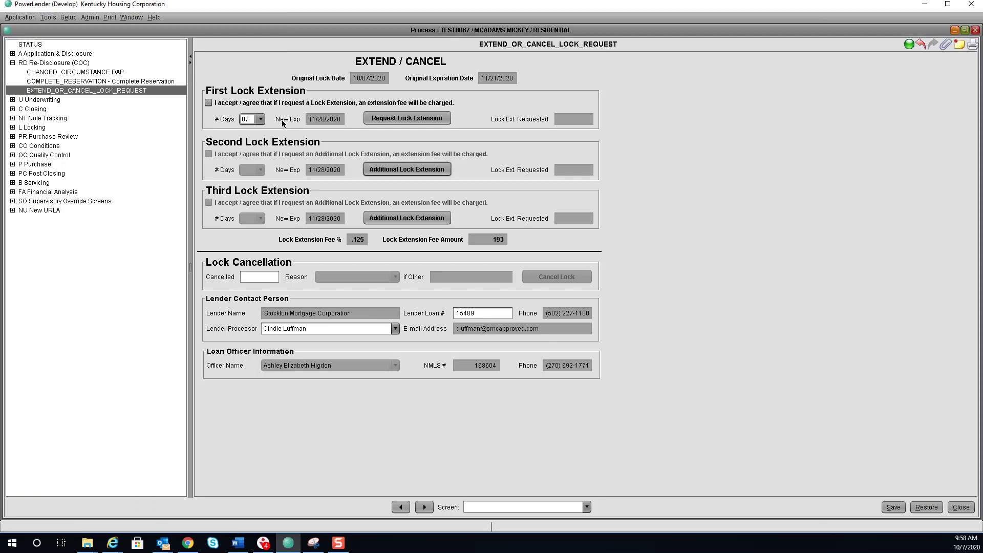
click(208, 103)
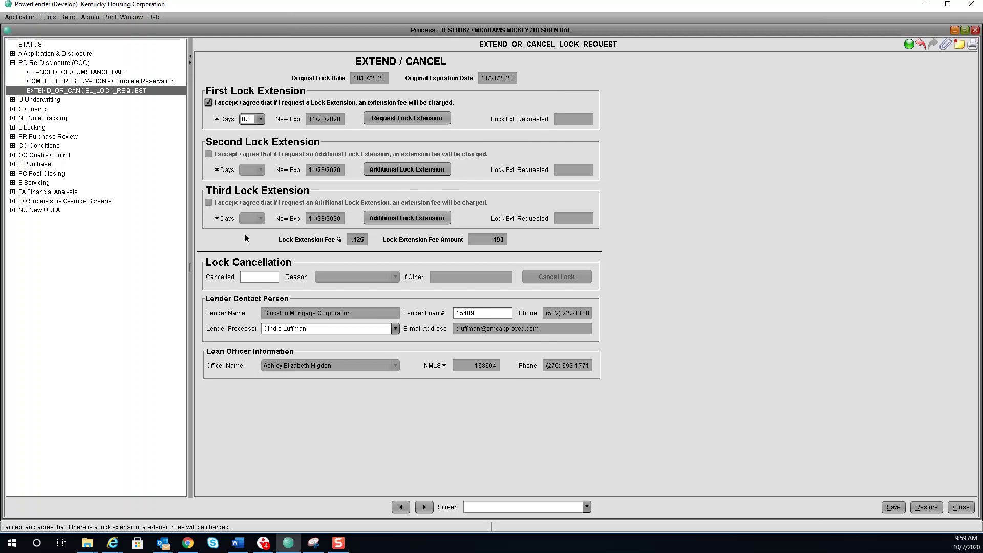
Enter cancellation date 10/07/2020 with reason Property Issue, then return to the Status screen
click(257, 277)
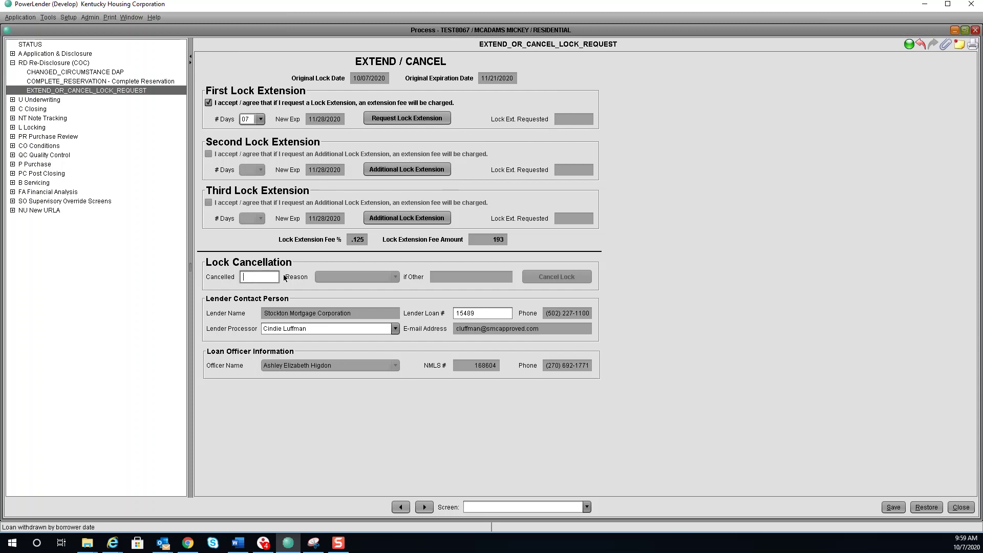
text(10072020)
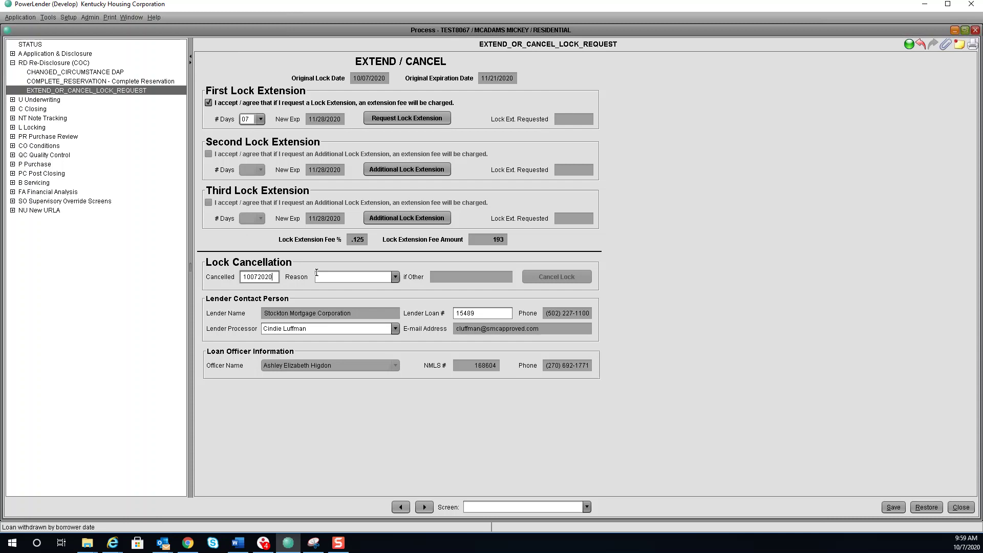
click(331, 277)
click(396, 276)
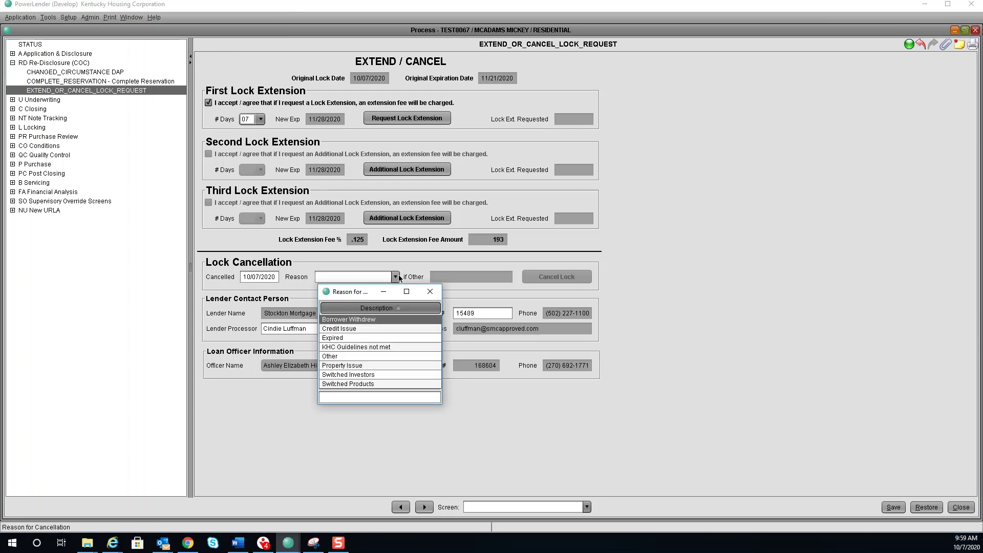
click(342, 367)
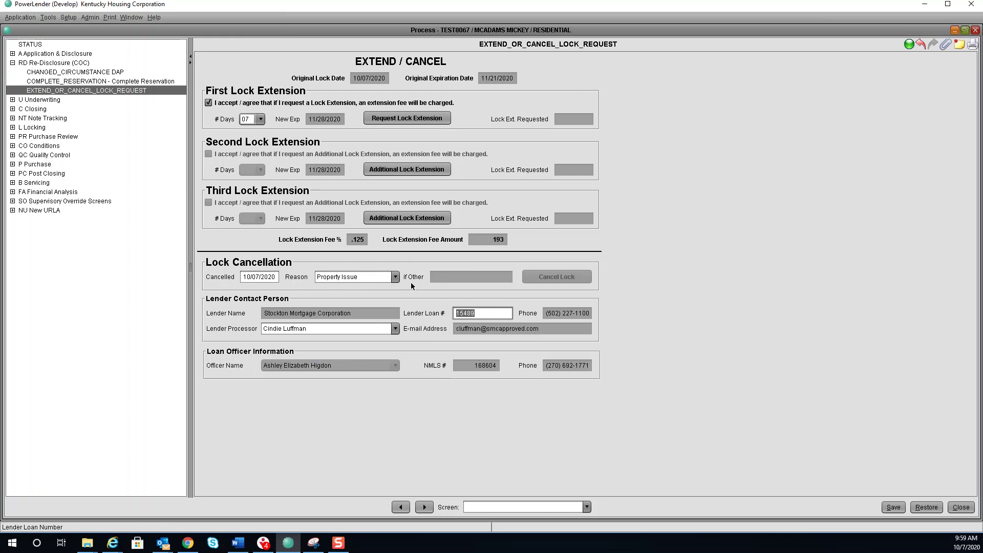
click(35, 44)
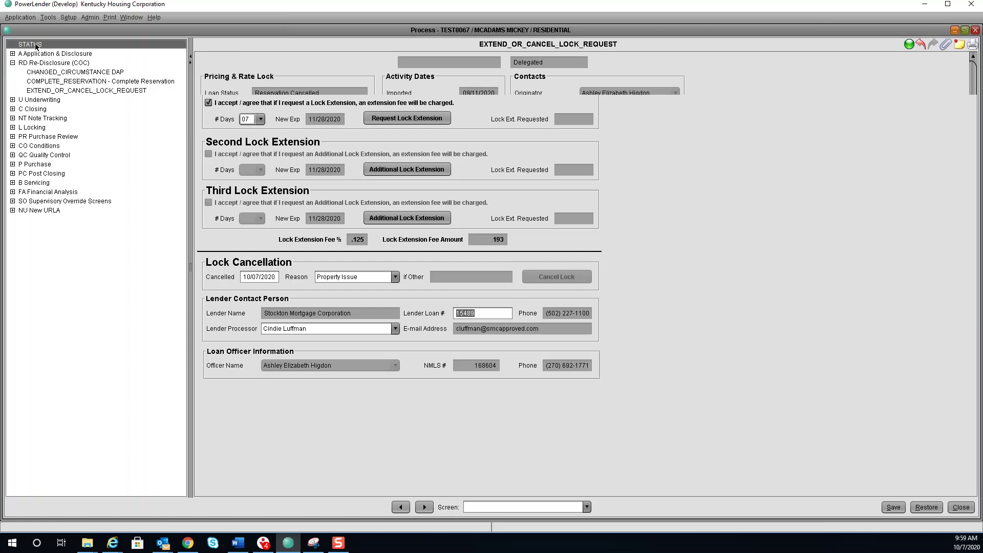